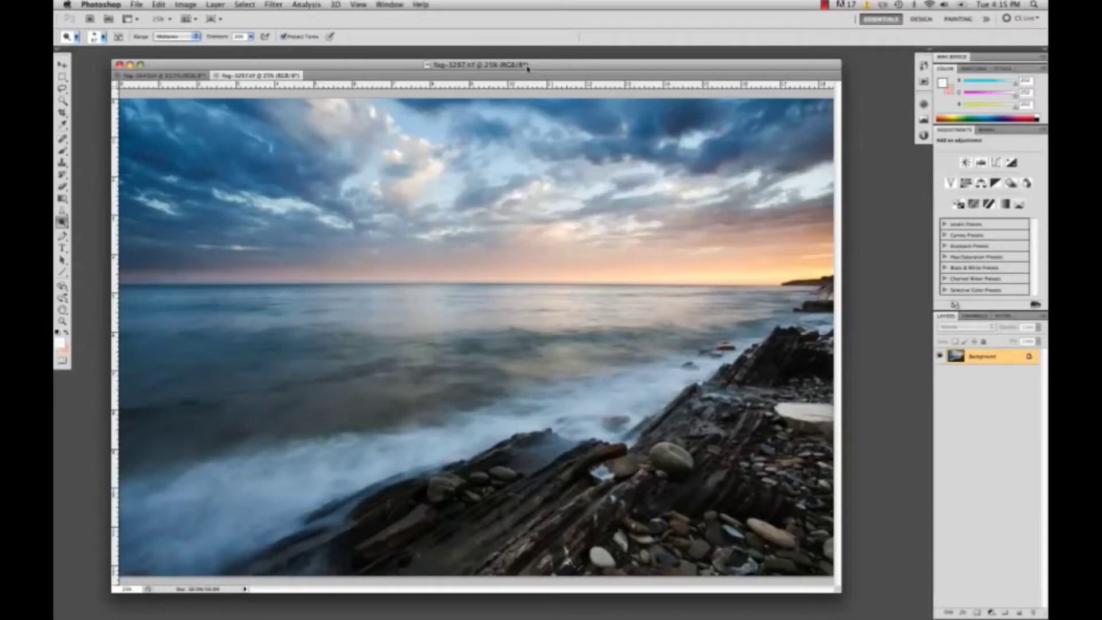
Add a Curves adjustment layer above the seascape's Background
left_click(62, 64)
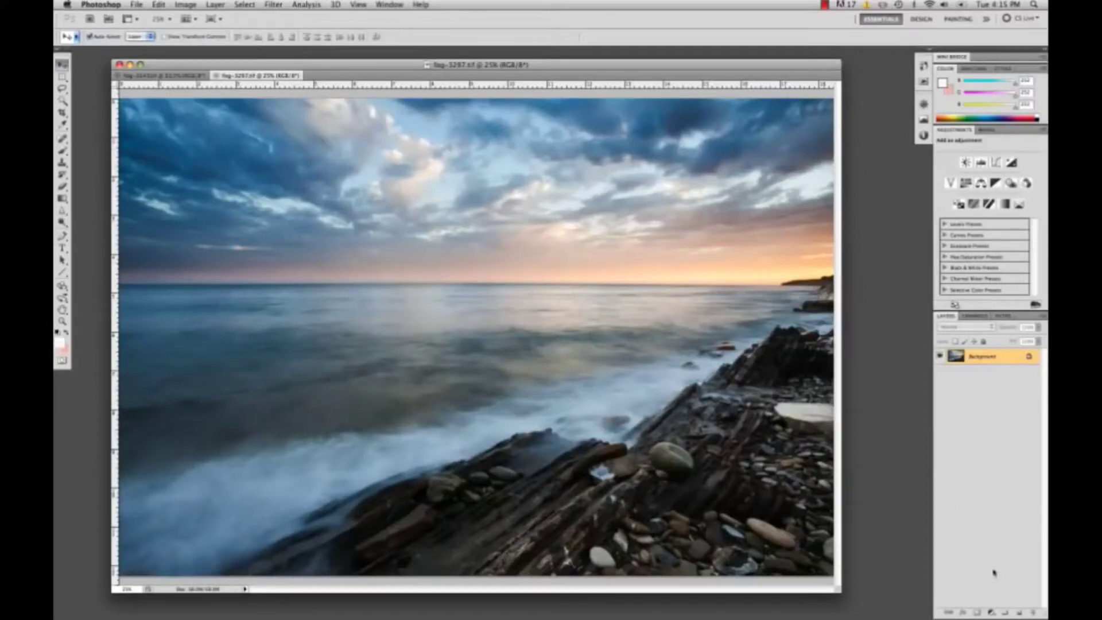
left_click(990, 613)
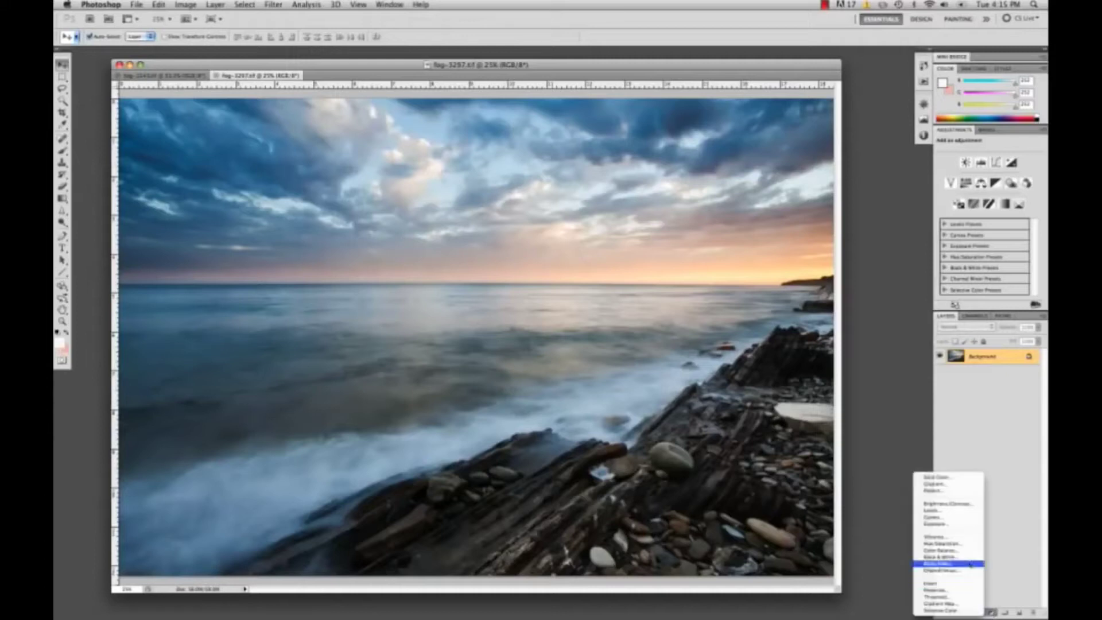
left_click(942, 519)
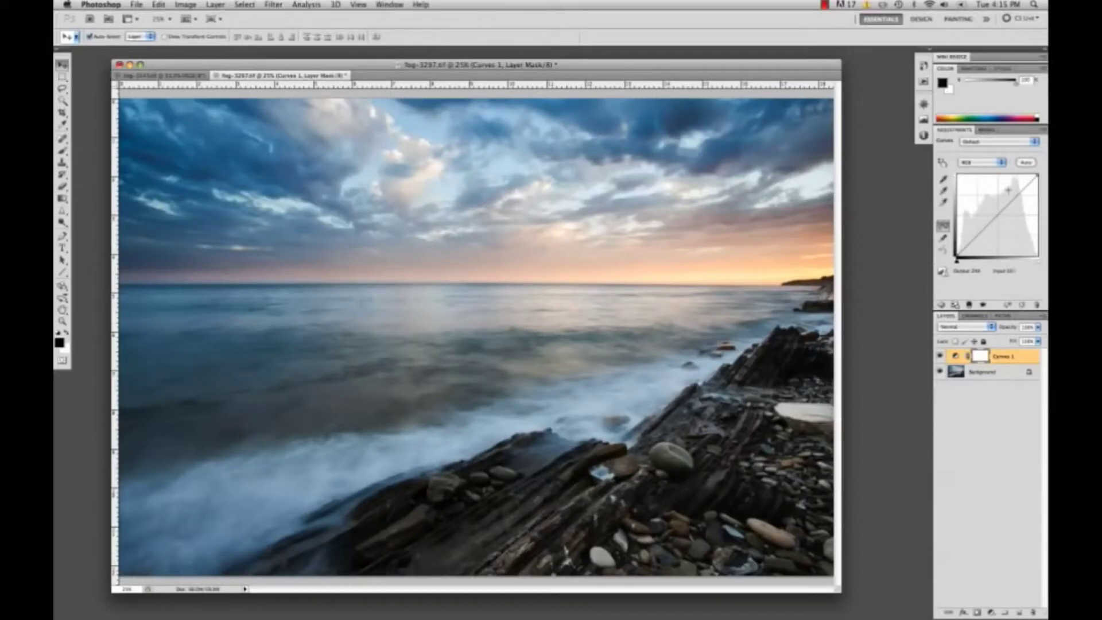
Bend the RGB curve into a brightening S-curve with a midtone point and an upper point
left_click(995, 218)
mouse_move(996, 217)
left_mouse_down()
mouse_move(986, 202)
mouse_move(1005, 228)
mouse_move(997, 215)
left_mouse_up()
left_click(1017, 196)
left_click_drag(1018, 196, 1017, 195)
left_click(974, 163)
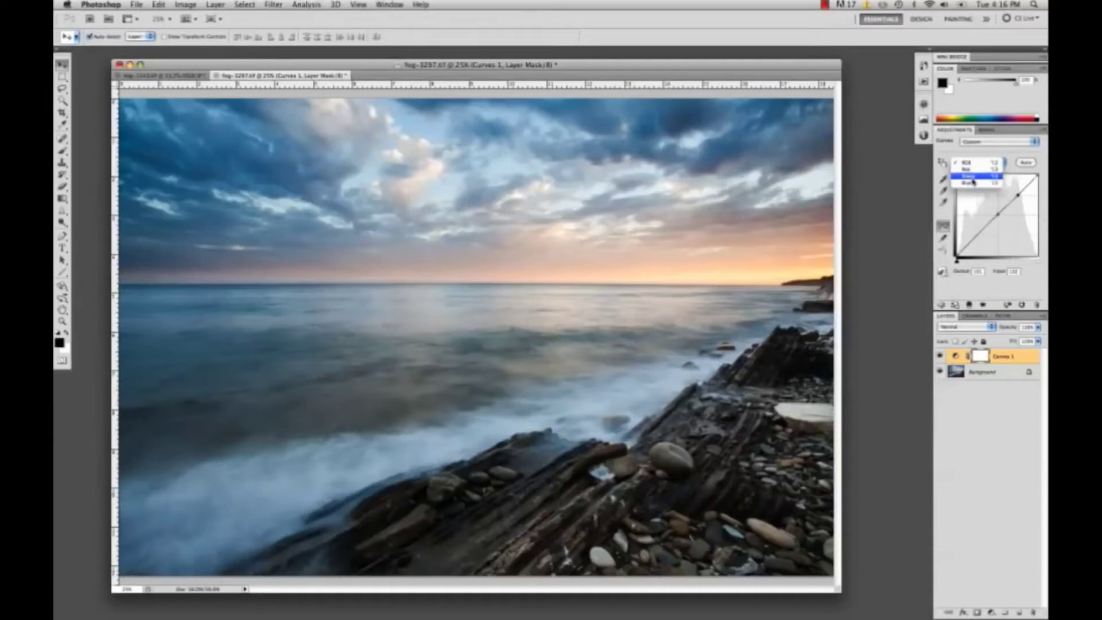
On the Blue curve, lift the lower section to blue the shadows and set the upper point
left_click(972, 183)
left_click(999, 215)
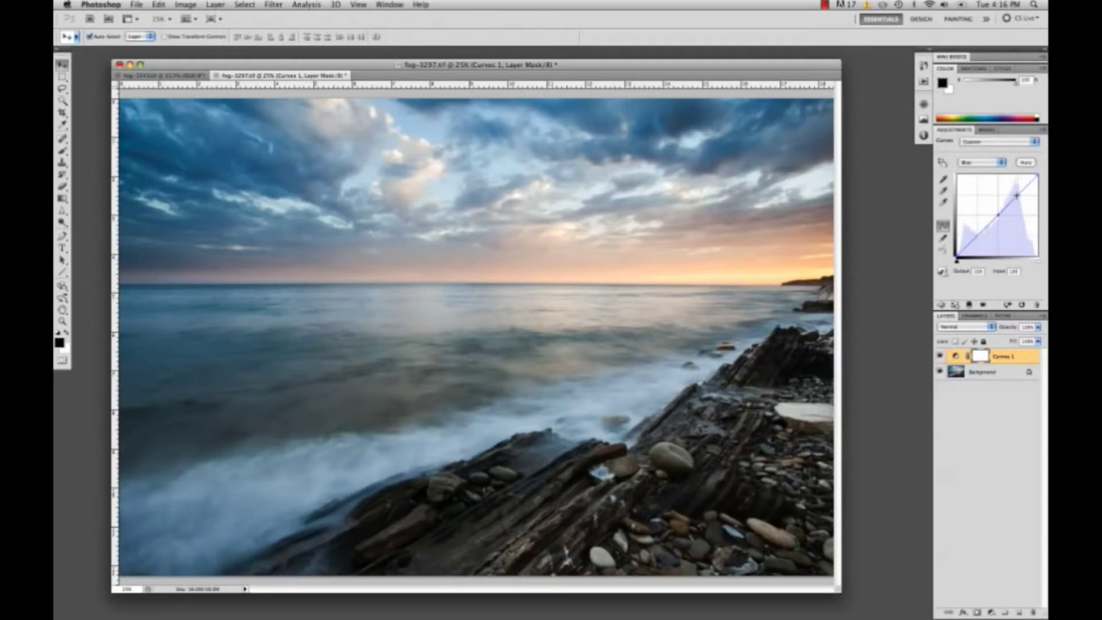
left_click_drag(1017, 195, 1021, 201)
left_click_drag(977, 231, 977, 233)
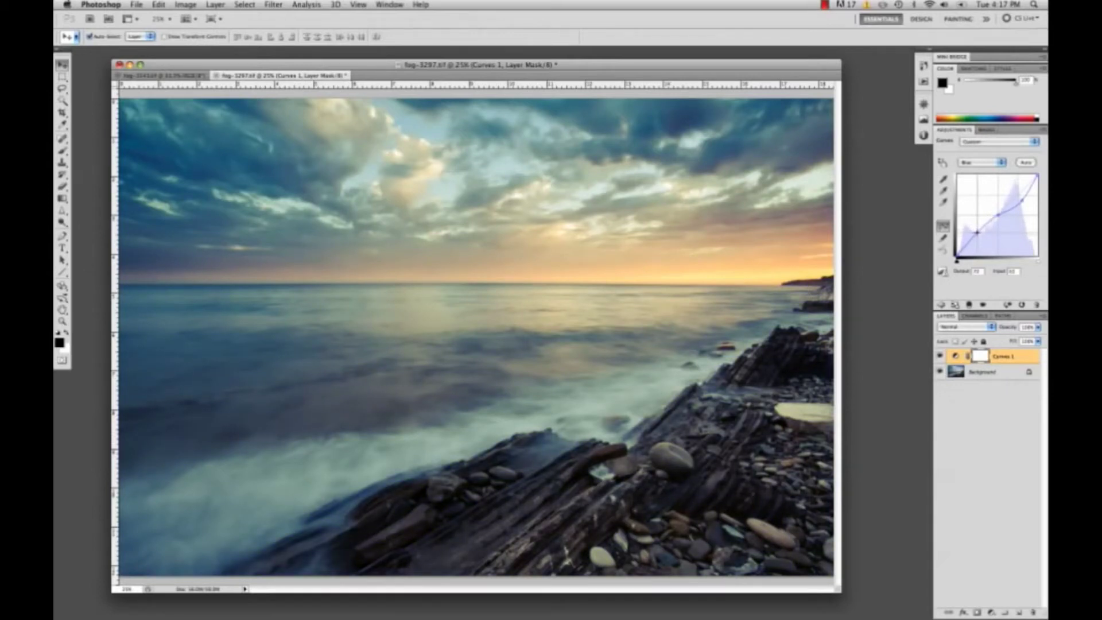
left_click_drag(977, 232, 976, 232)
left_click(1022, 200)
left_click_drag(1022, 200, 1020, 198)
Adjust the Blue curve's top endpoint, settling it near the top to warm highlights without a green cast
left_click_drag(1037, 175, 1038, 179)
left_click_drag(1038, 179, 1039, 182)
left_click_drag(1040, 182, 1043, 219)
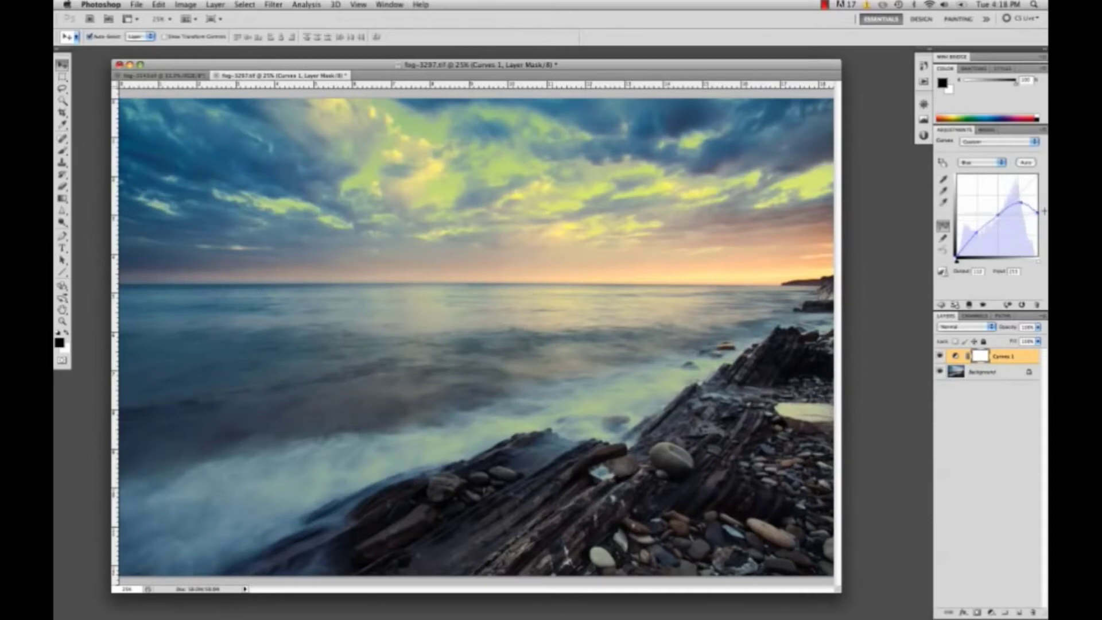
left_click_drag(1039, 211, 1039, 181)
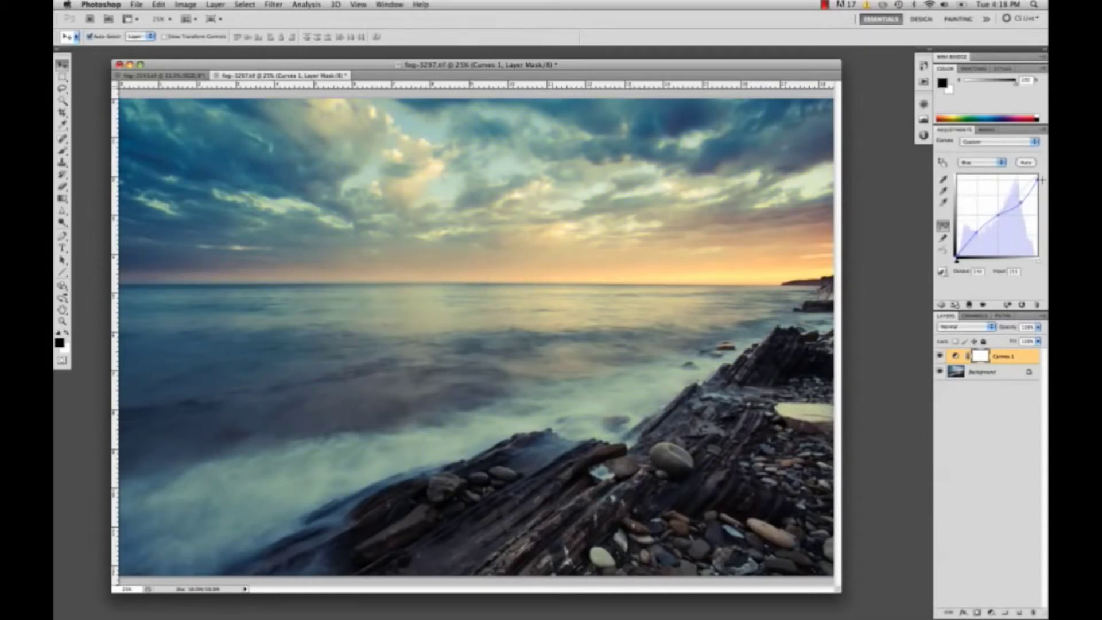
left_click_drag(1040, 181, 1040, 179)
Set a near-neutral midpoint on the Red curve, then hide Curves 1 to view the original
left_click(977, 163)
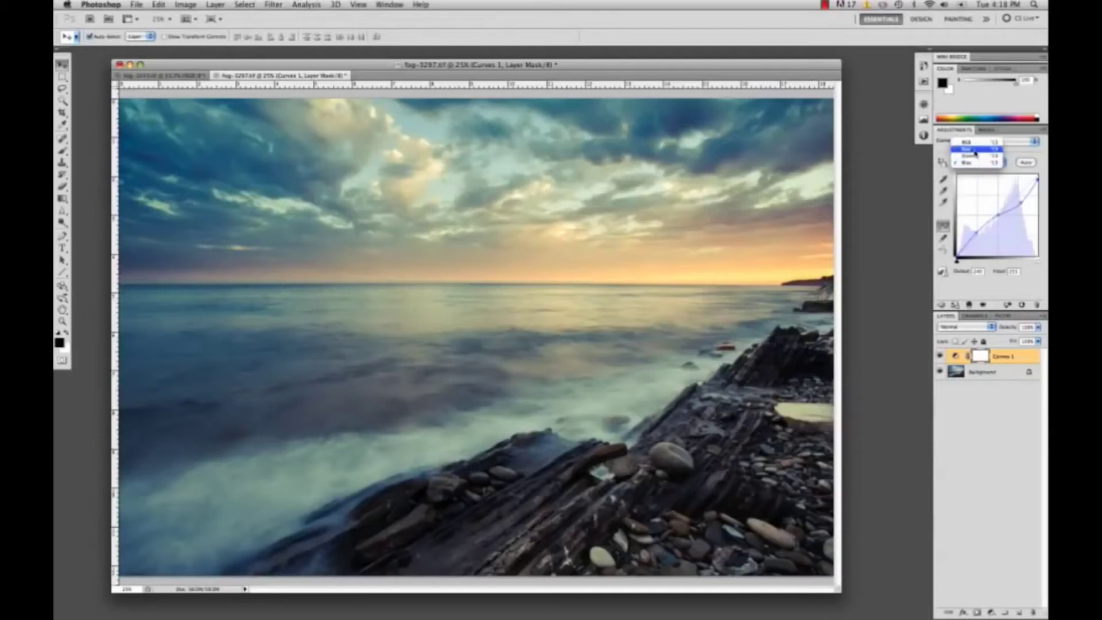
left_click(976, 150)
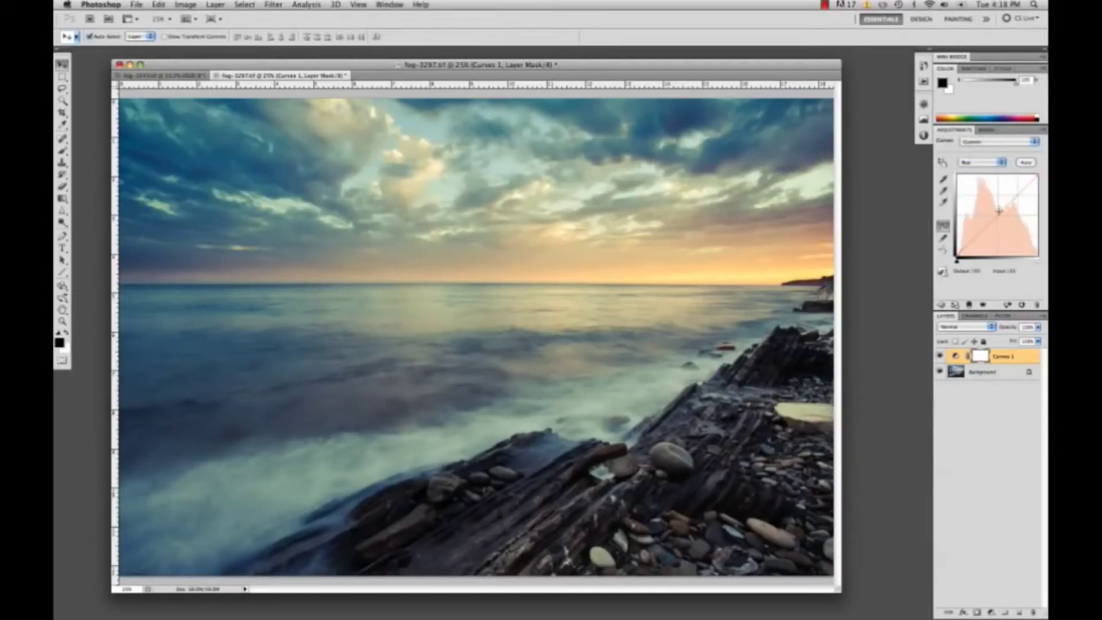
left_click_drag(998, 211, 998, 215)
mouse_move(1015, 197)
left_mouse_down()
mouse_move(1021, 205)
mouse_move(1015, 195)
left_mouse_up()
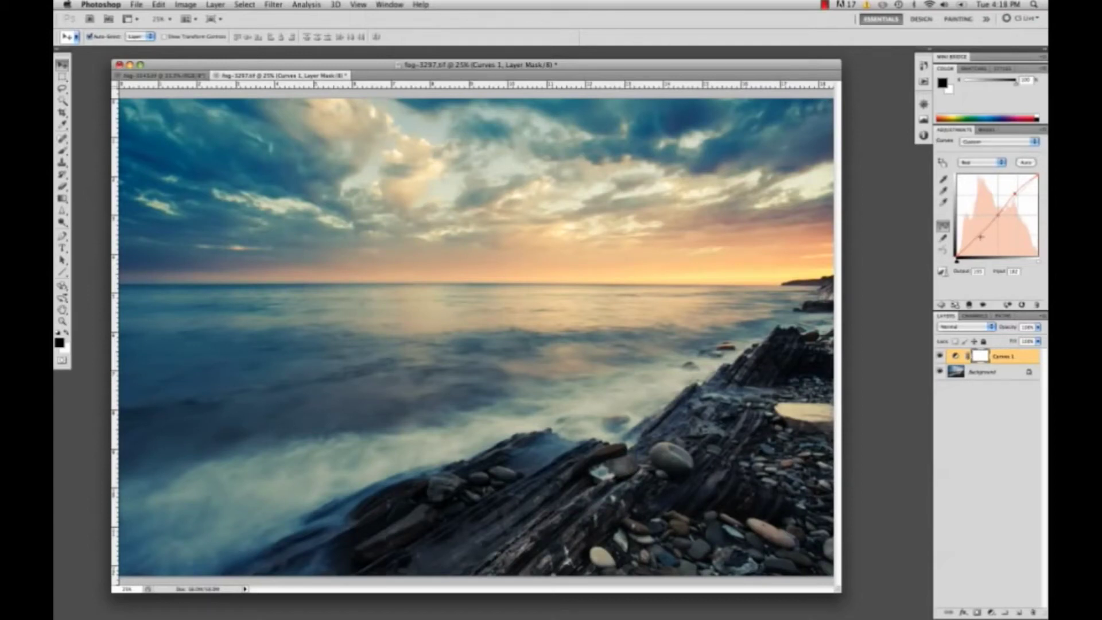
mouse_move(998, 216)
left_mouse_down()
mouse_move(1000, 232)
mouse_move(996, 221)
left_mouse_up()
left_click_drag(996, 220, 996, 218)
left_click(940, 357)
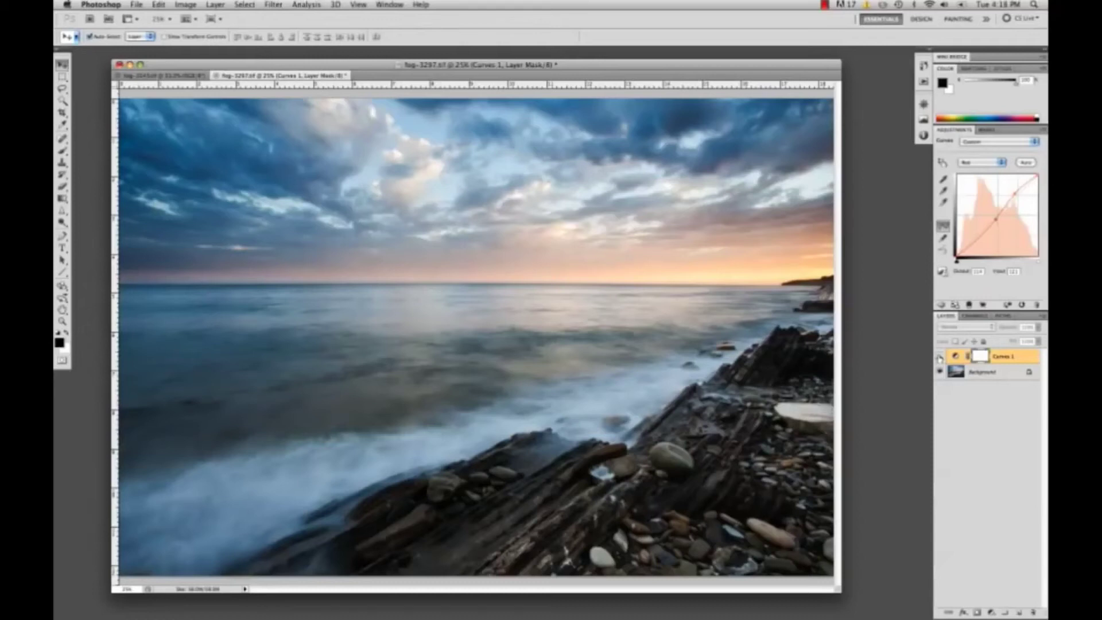
Show Curves 1 again and lower its layer opacity
left_click(940, 357)
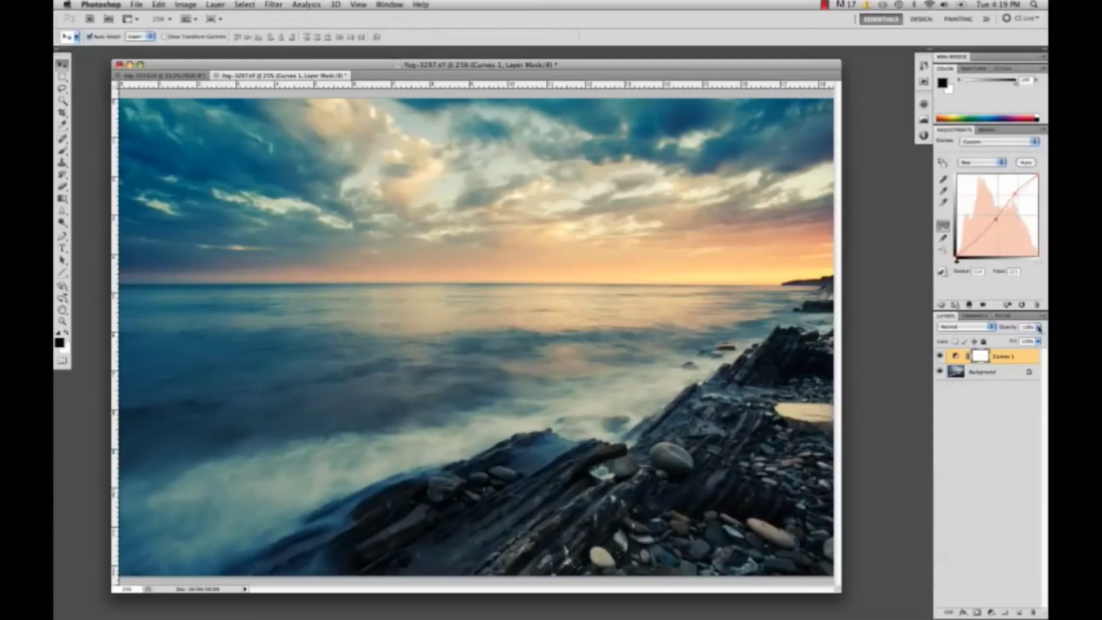
left_click(1038, 327)
left_click_drag(1038, 330, 1014, 339)
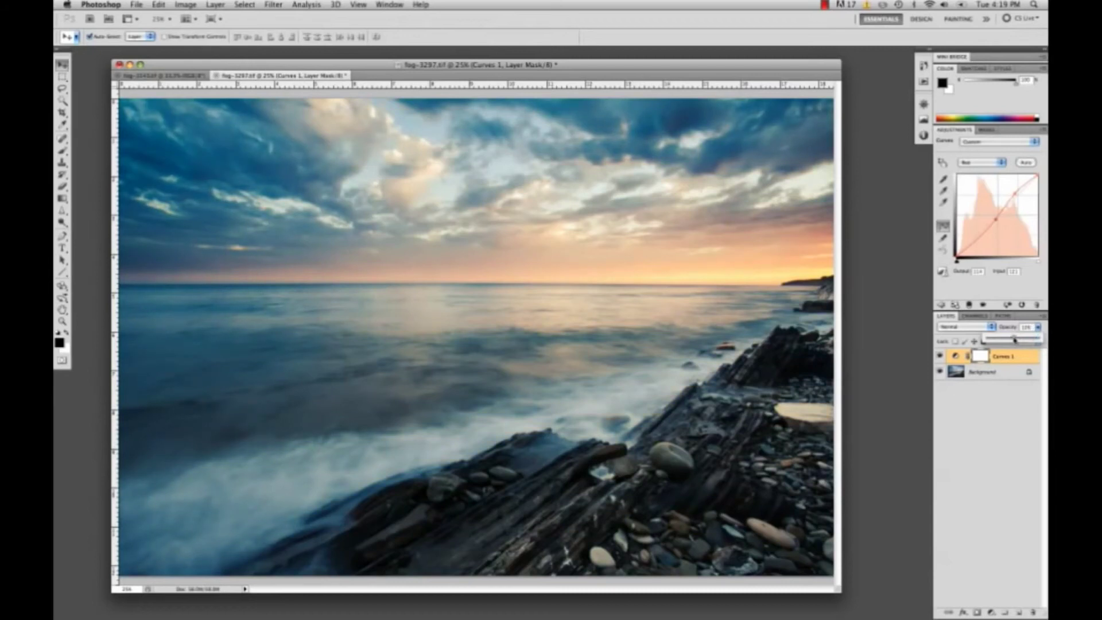
Toggle Curves 1 to compare before and after, then switch to the fog-3143.tif railroad photo
left_click(939, 357)
left_click(939, 356)
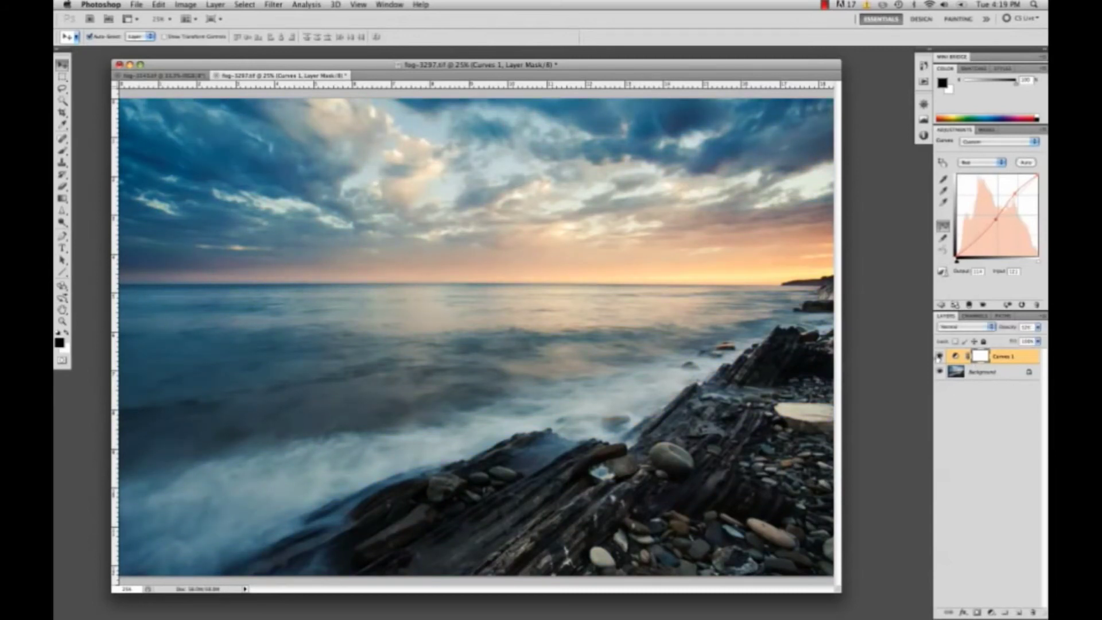
left_click(939, 357)
left_click(939, 357)
left_click(176, 76)
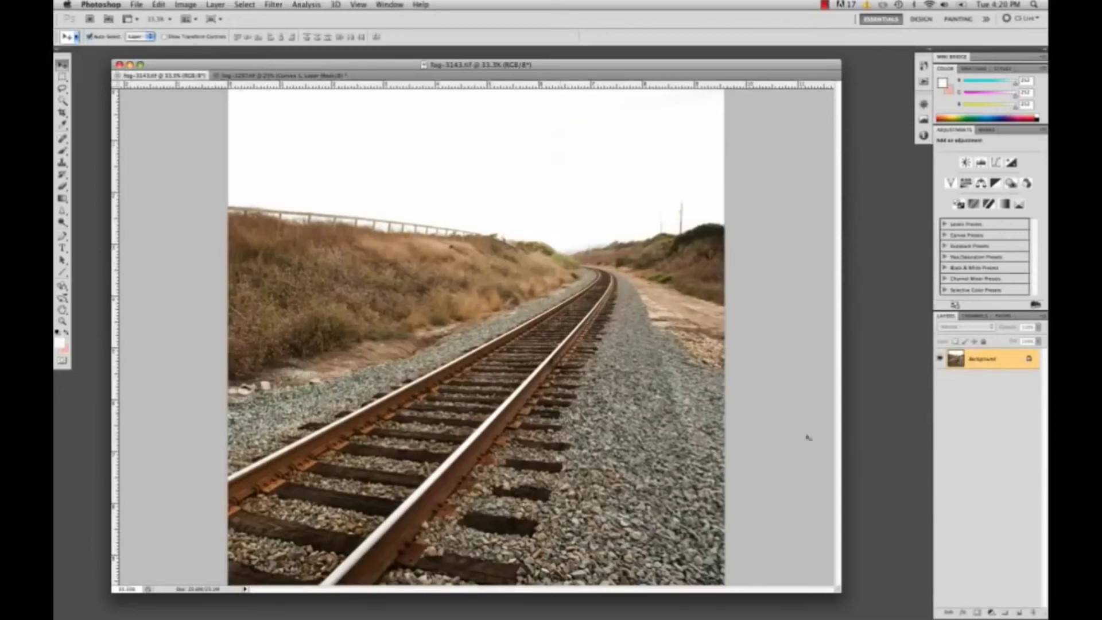
left_click(991, 613)
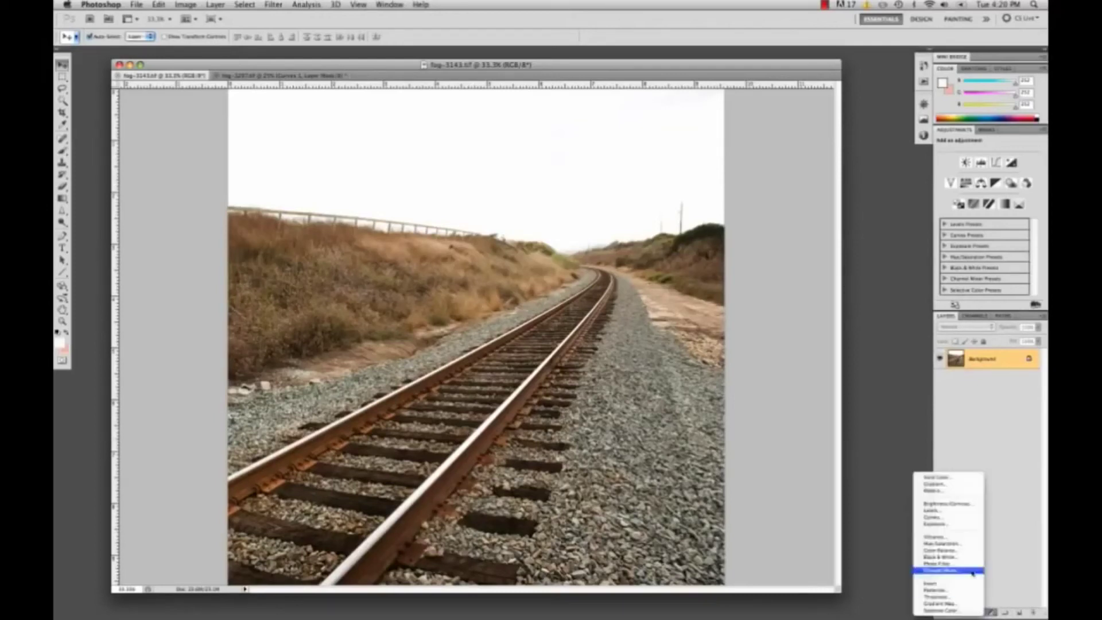
Add a Curves layer to the railroad photo and pull the Blue curve's top endpoint down to yellow the highlights
left_click(950, 519)
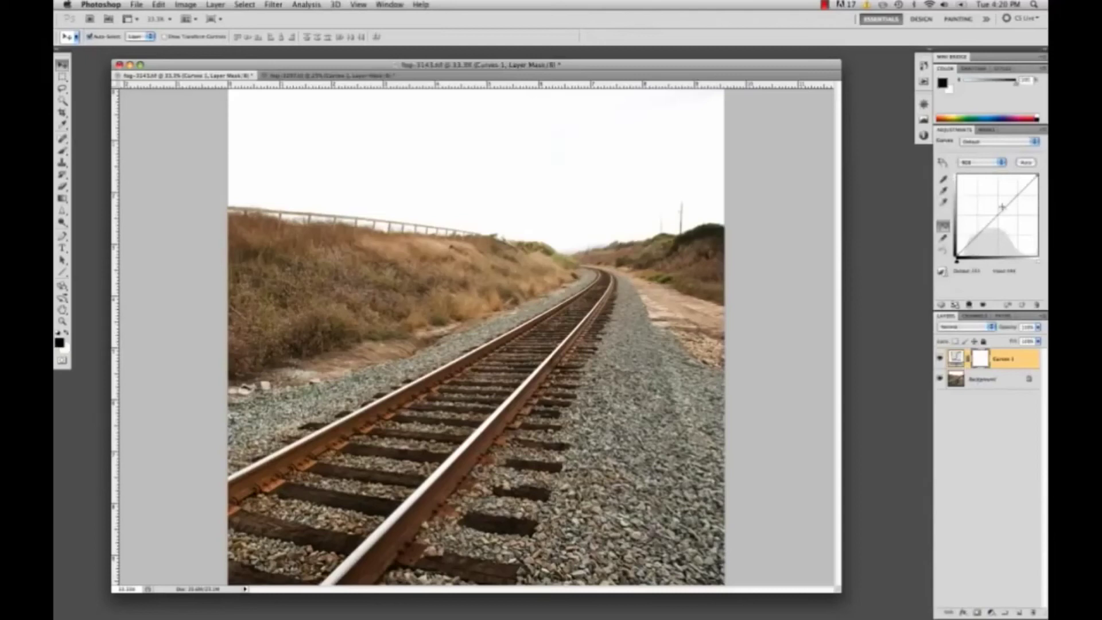
left_click(990, 164)
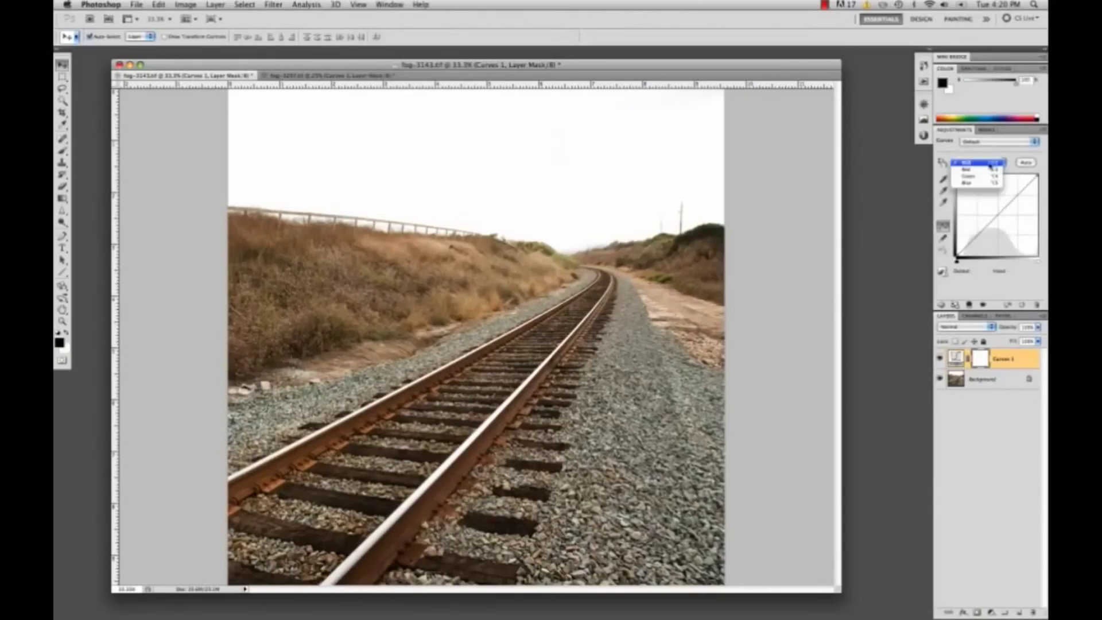
left_click(977, 183)
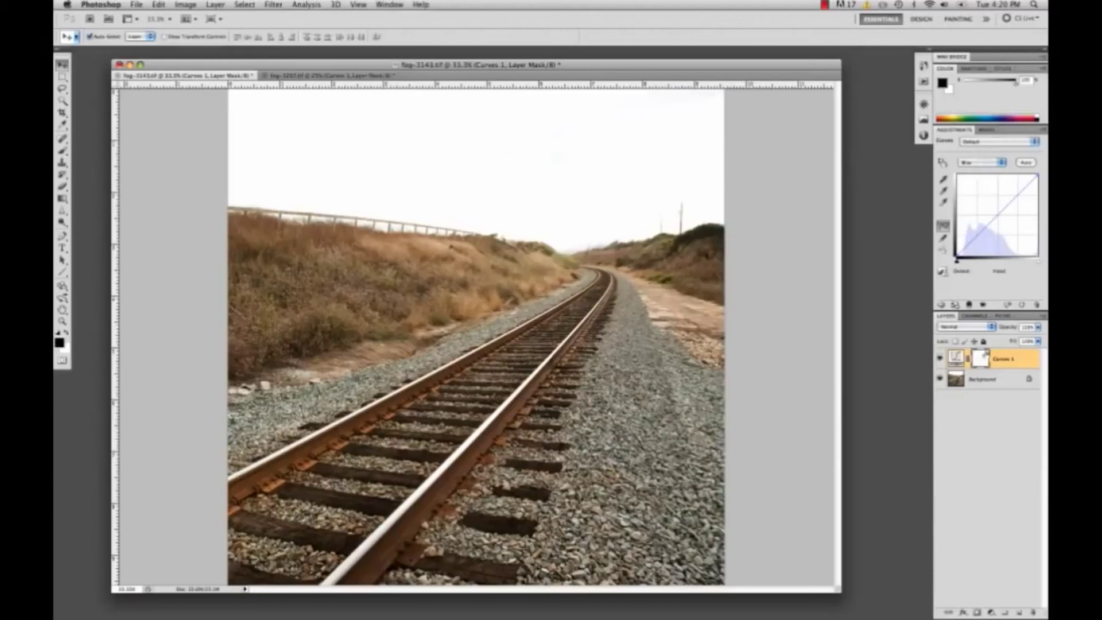
left_click(982, 163)
left_click_drag(1018, 196, 1021, 199)
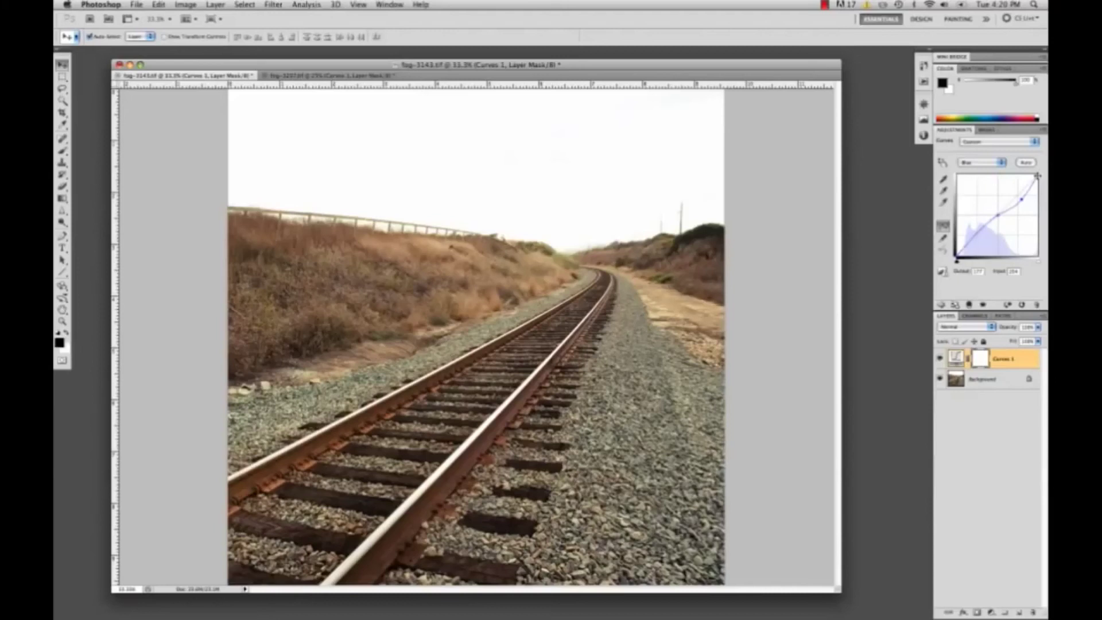
left_click_drag(1037, 176, 1040, 194)
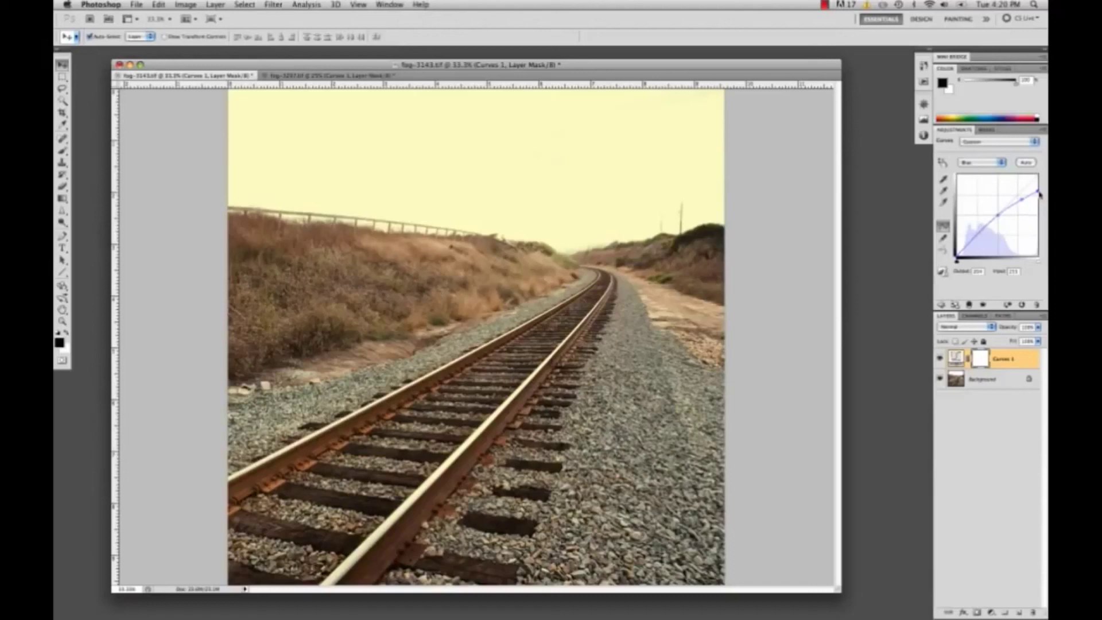
left_click(985, 163)
Add centre, upper and lower Red curve points and move the black point inward to deepen shadows
left_click(976, 149)
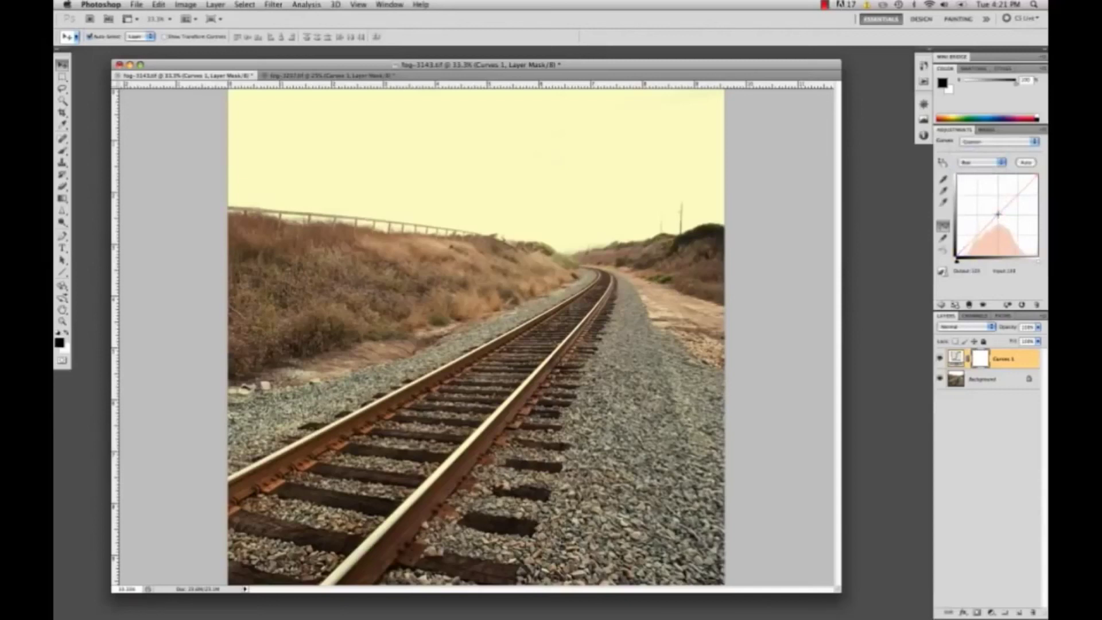
left_click(998, 214)
left_click_drag(1018, 195, 1016, 193)
left_click_drag(977, 237, 980, 239)
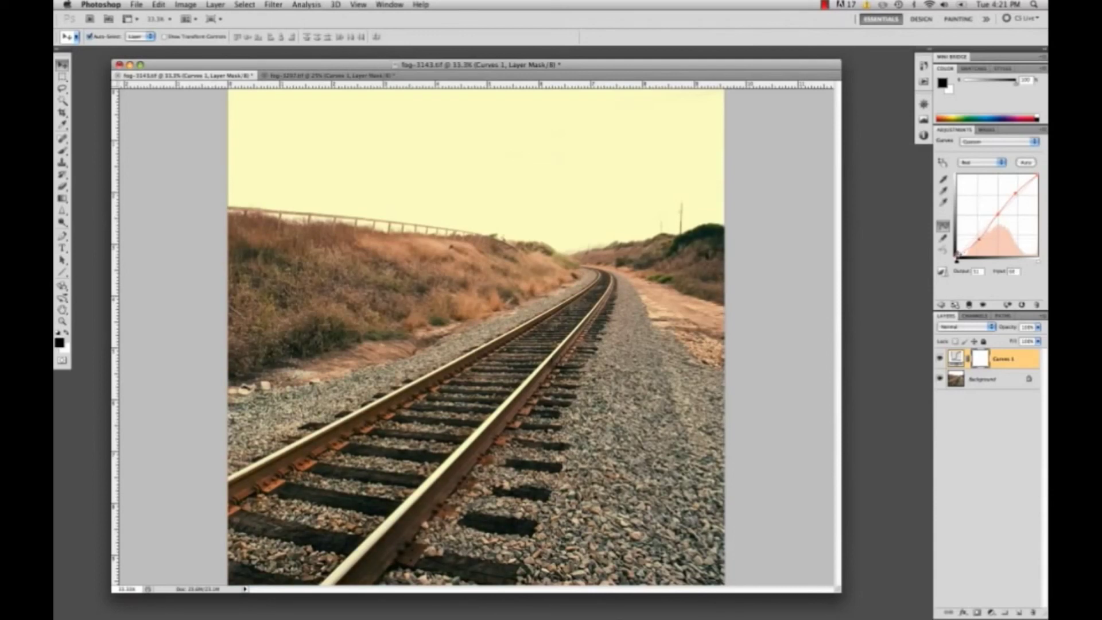
left_click_drag(956, 257, 962, 257)
left_click(939, 358)
left_click(940, 358)
left_click(940, 359)
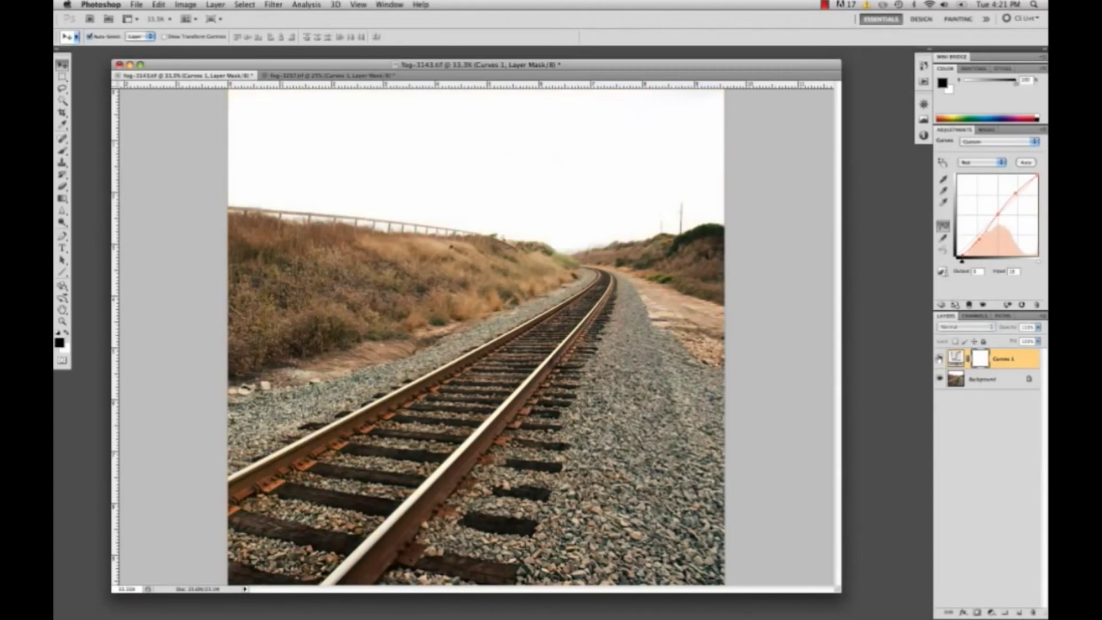
left_click(940, 359)
left_click(939, 358)
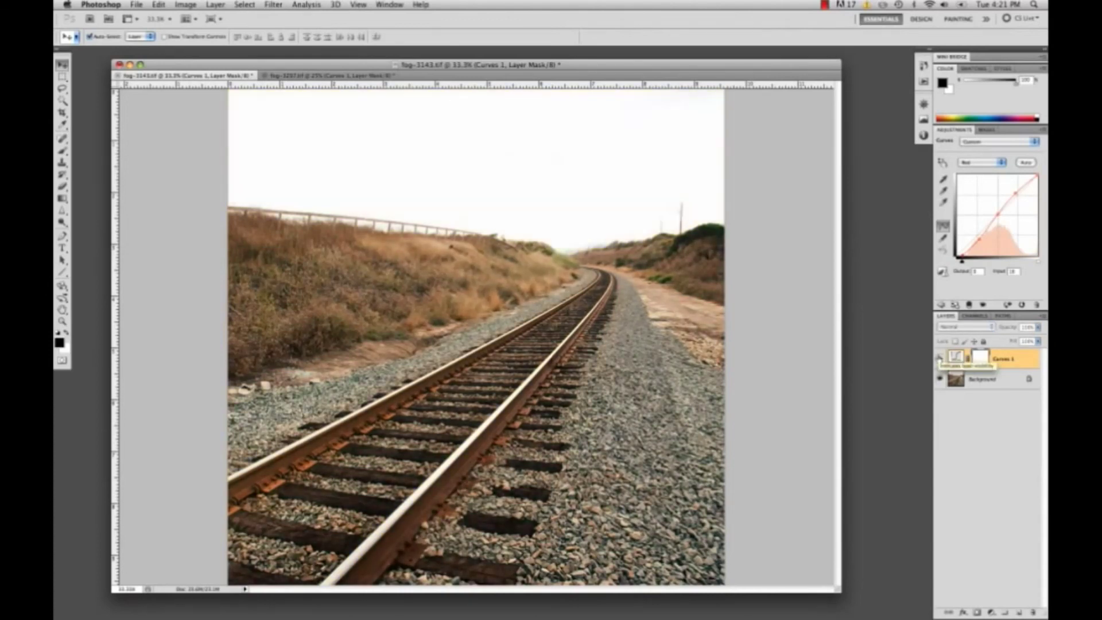
left_click(939, 358)
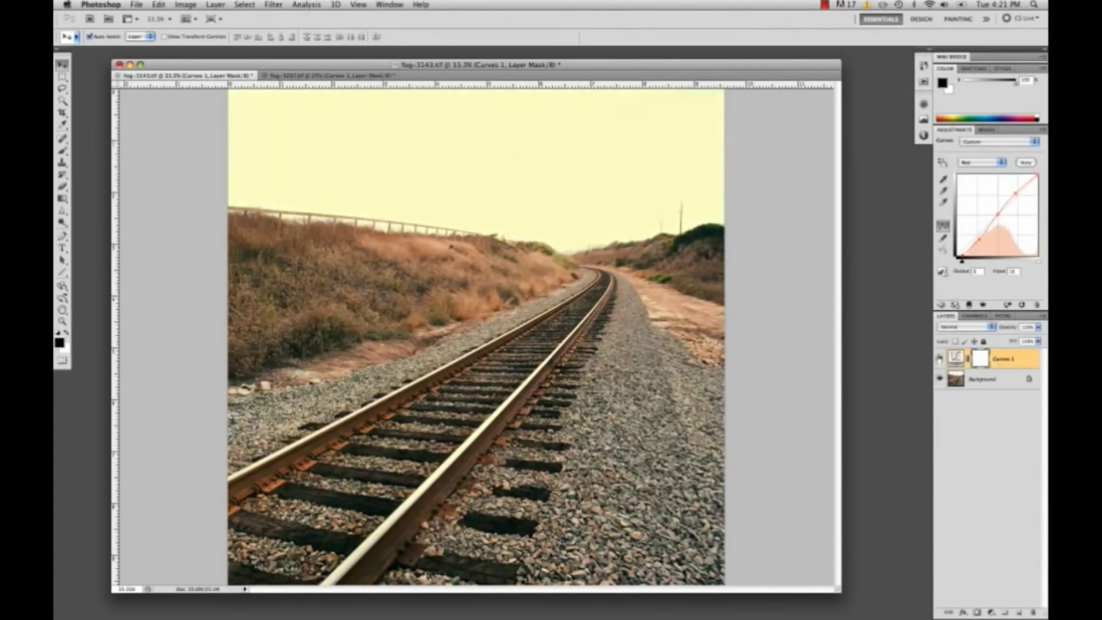